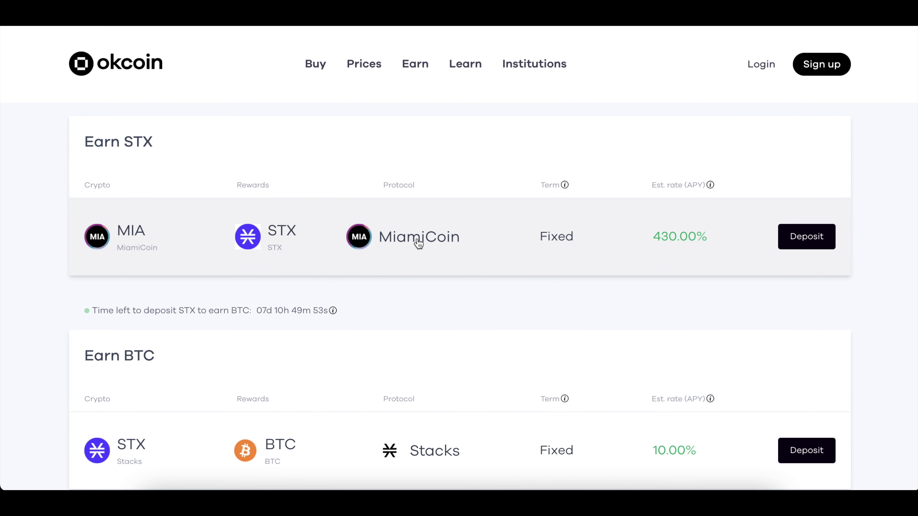
- Open the Okcoin home page and bring up the form for creating a new account
mouse_move(565, 184)
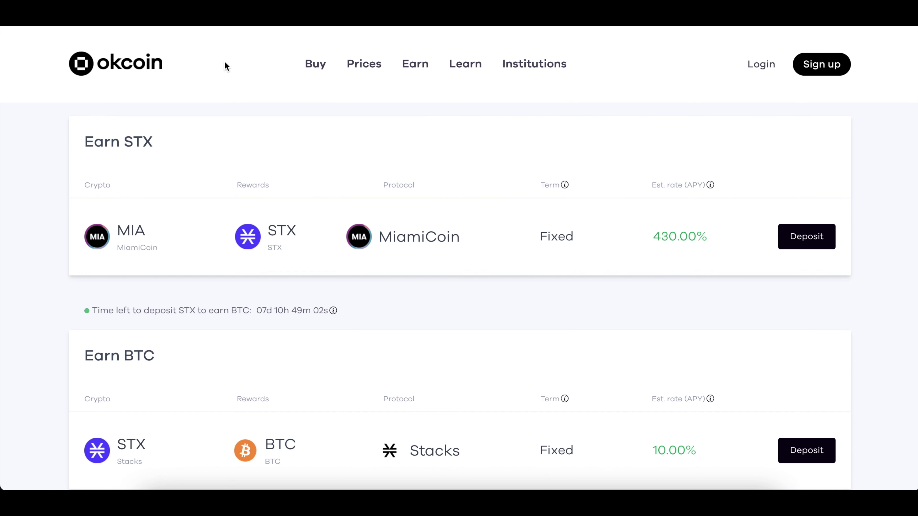
left_click(125, 65)
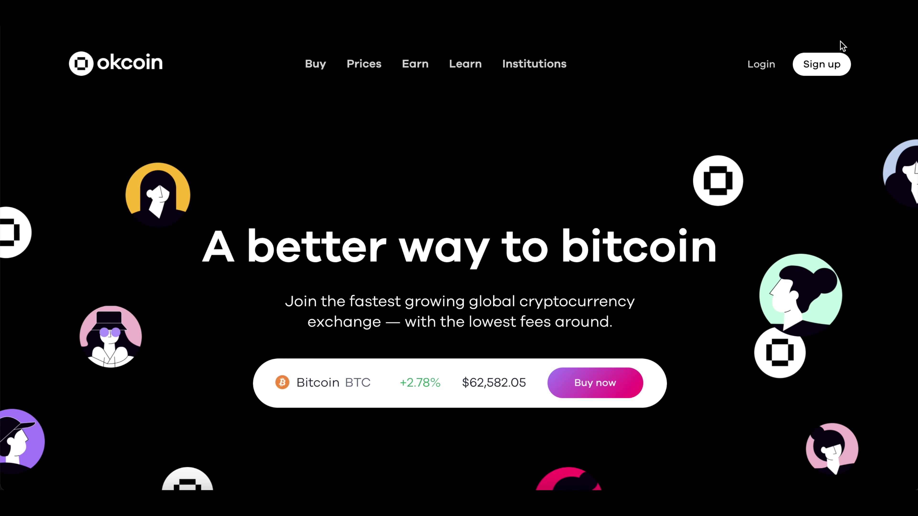
left_click(820, 67)
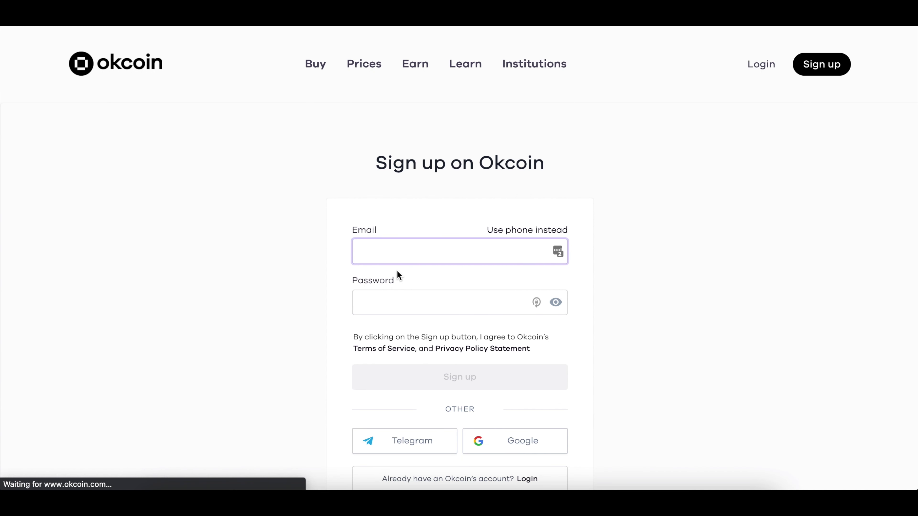
- Open the Earn page and review its offers for earning STX with MIA and BTC with STX
left_click(416, 63)
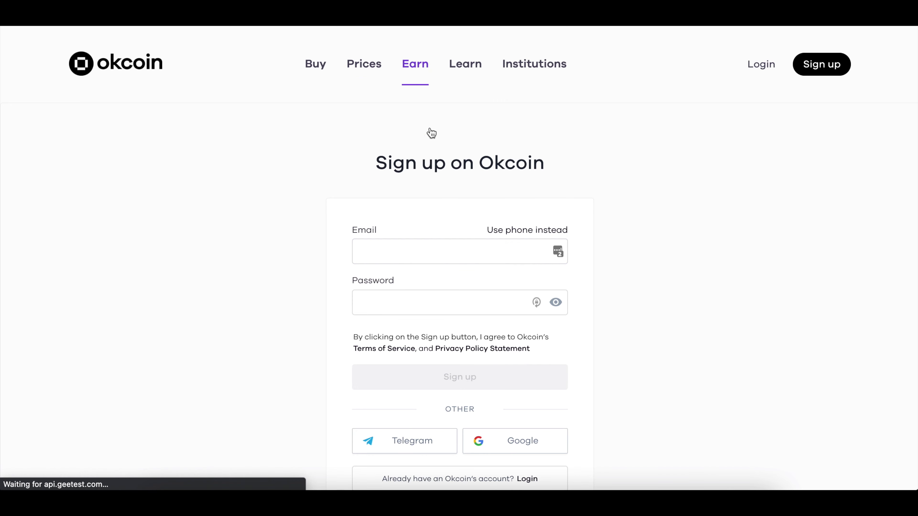
scroll(419, 226, "down", 10)
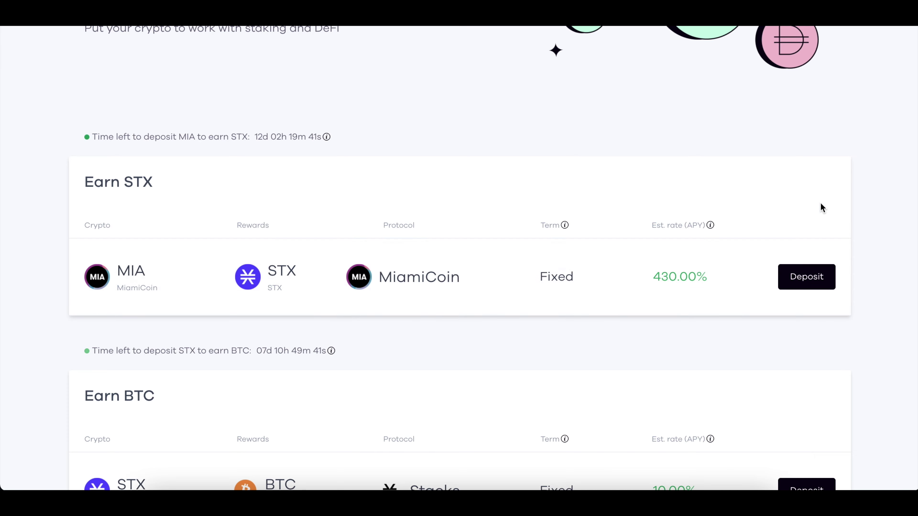
scroll(822, 207, "up", 10)
- Open the account's asset deposit area and go to the linked bank accounts
mouse_move(792, 76)
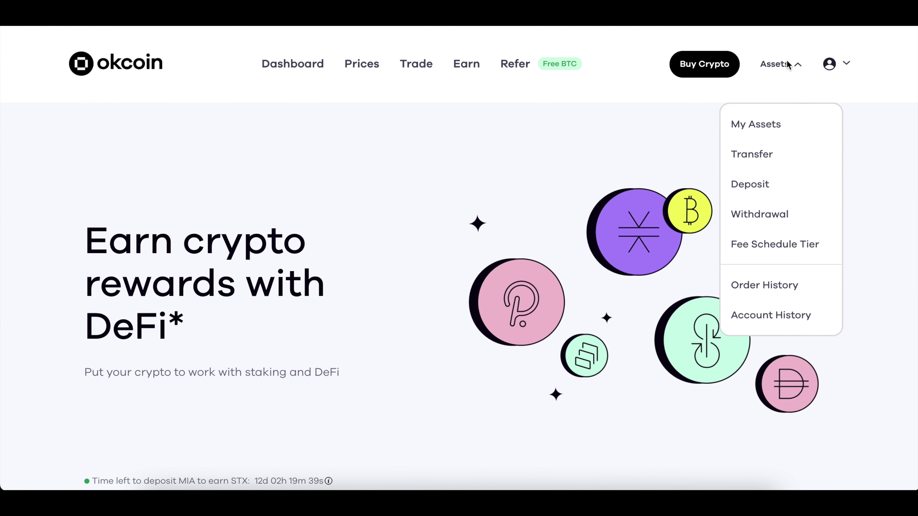
left_click(756, 186)
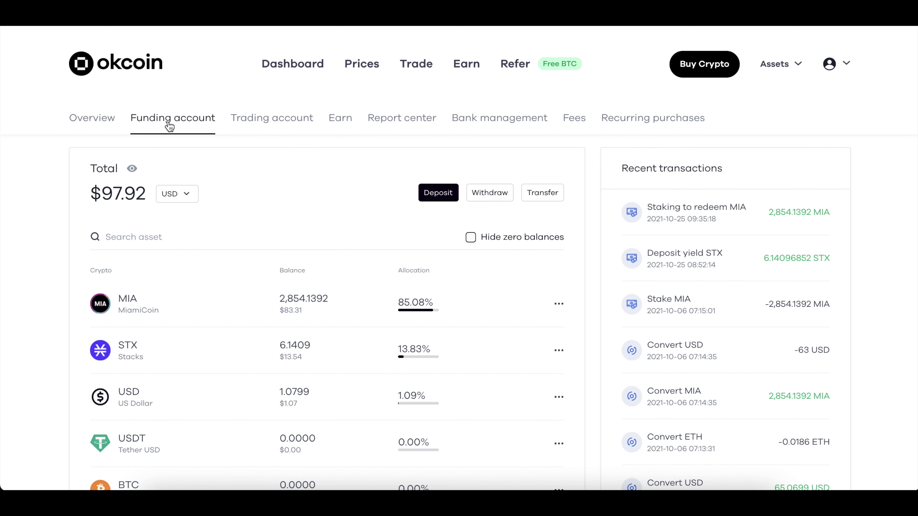
left_click(496, 122)
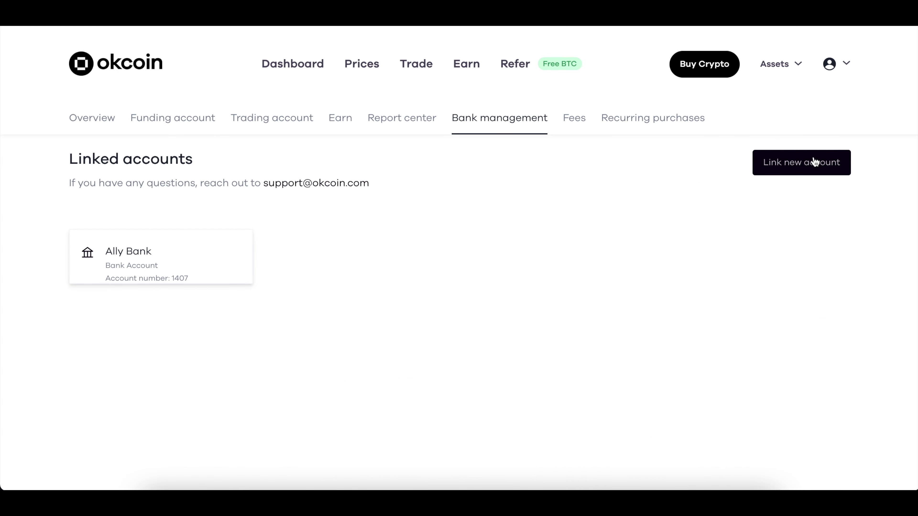
- Try linking a new bank account by instant transfer (ACH) through Plaid, up to the choice of bank
left_click(794, 171)
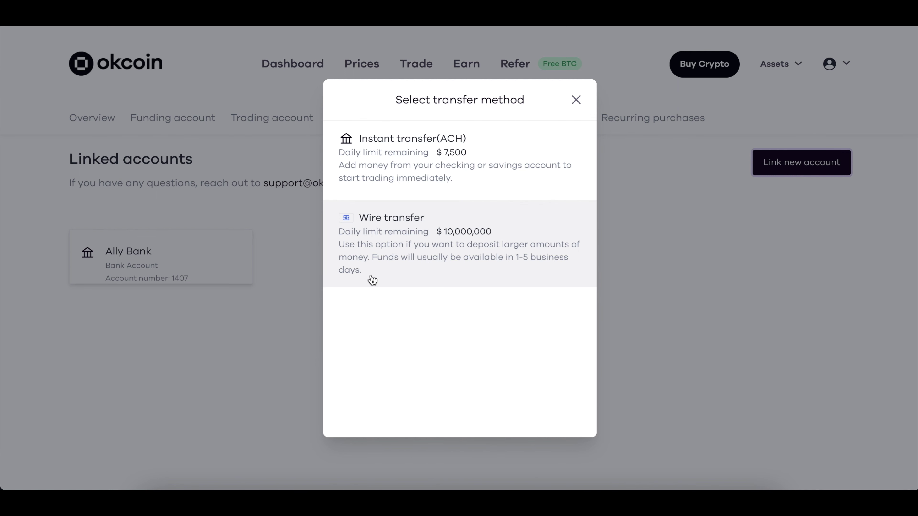
left_click(411, 169)
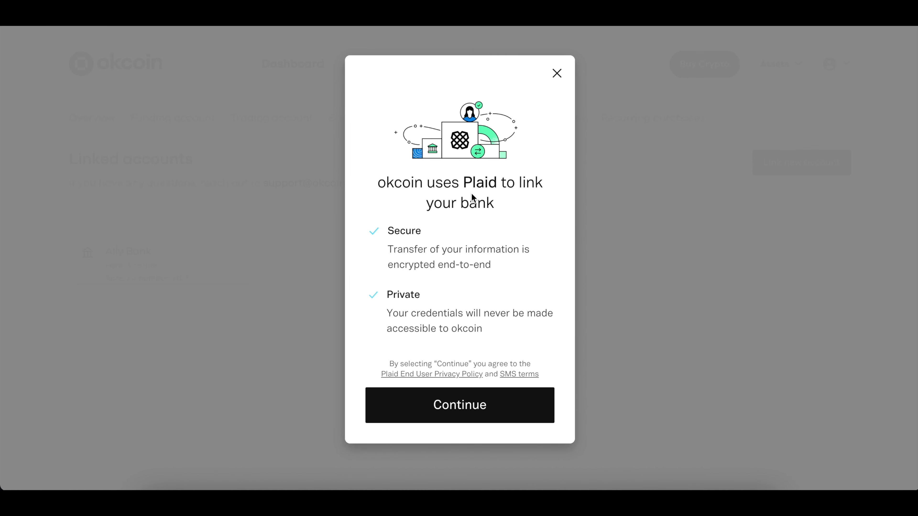
left_click(459, 412)
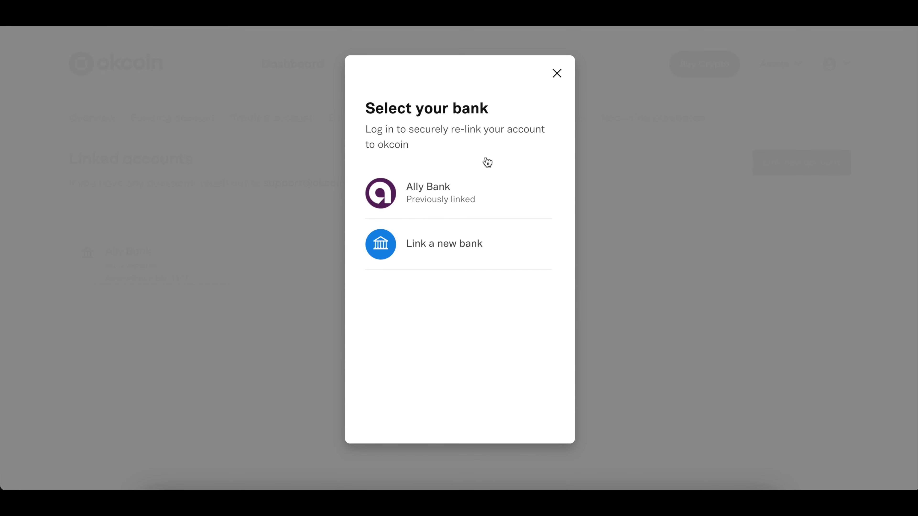
mouse_move(190, 249)
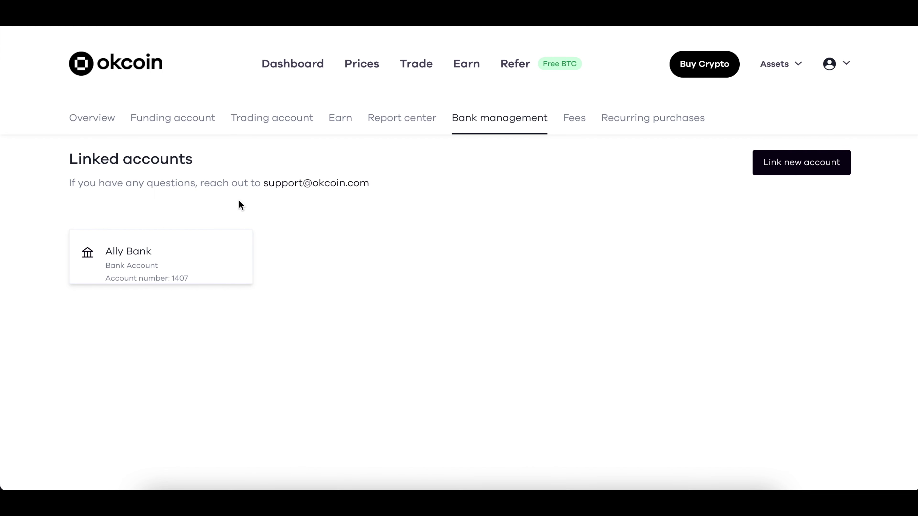
- Start a deposit from the funding account and choose USD as its currency
left_click(175, 122)
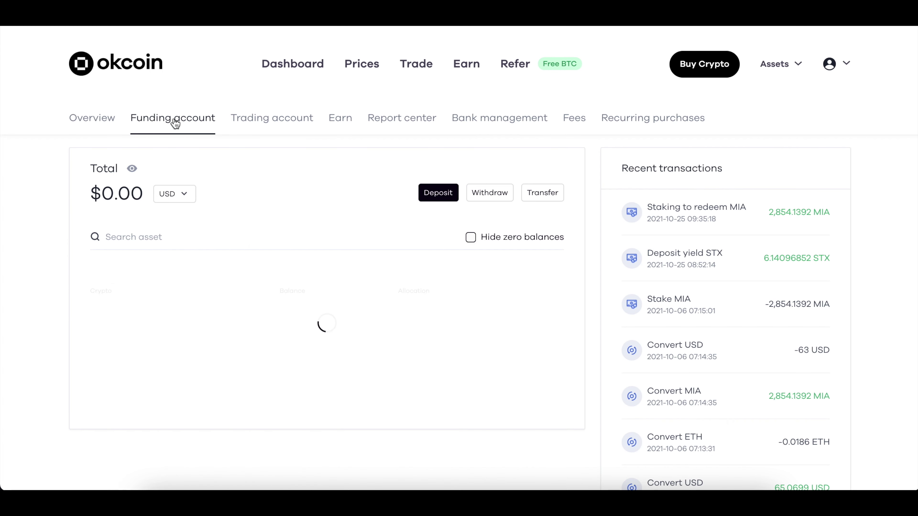
left_click(441, 196)
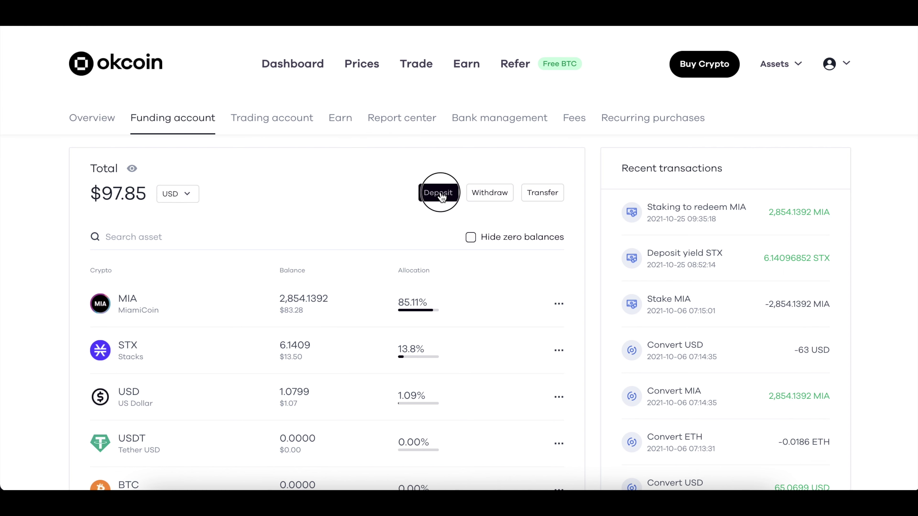
left_click(221, 240)
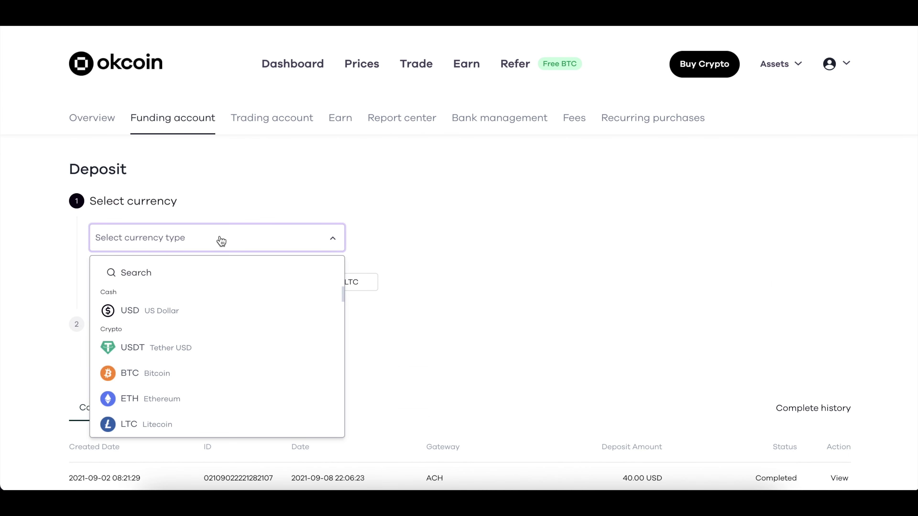
left_click(161, 312)
- Submit a 30 USD deposit from the Ally Bank account, keeping the Trading Account as the destination
scroll(187, 292, "down", 2)
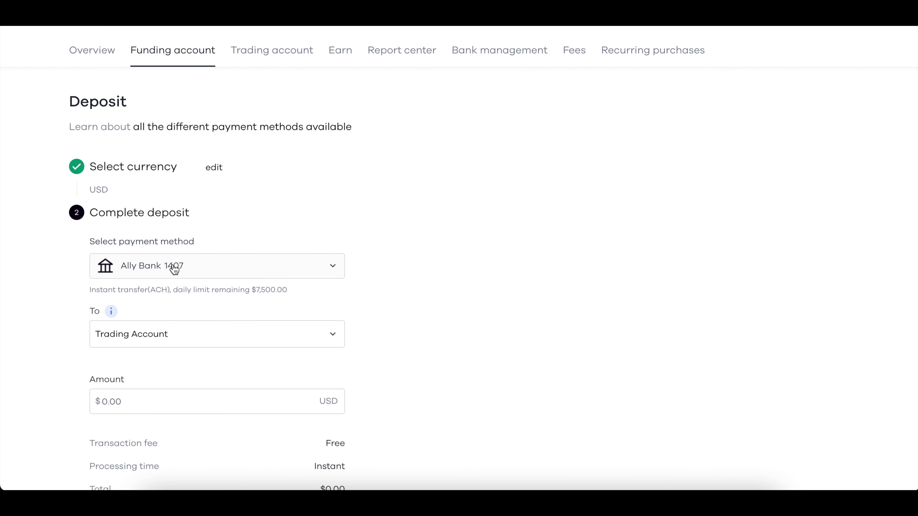
scroll(174, 269, "down", 2)
left_click(133, 258)
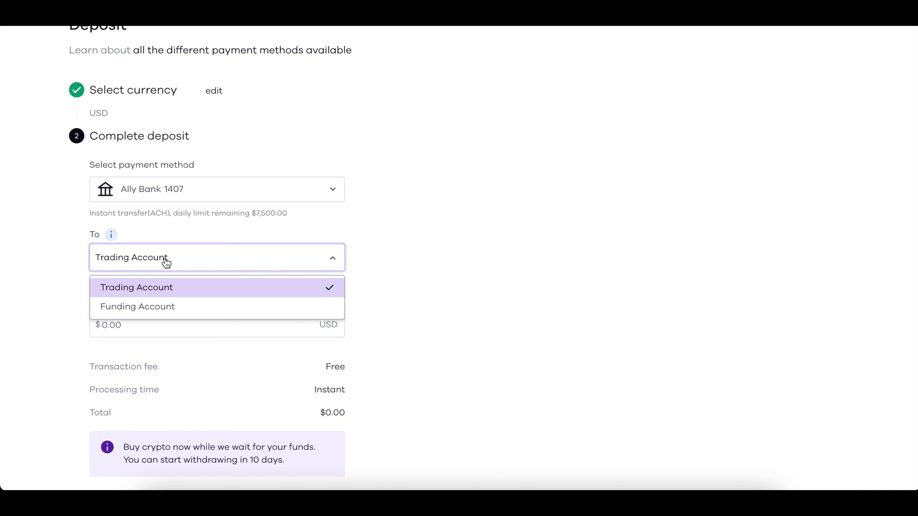
left_click(96, 321)
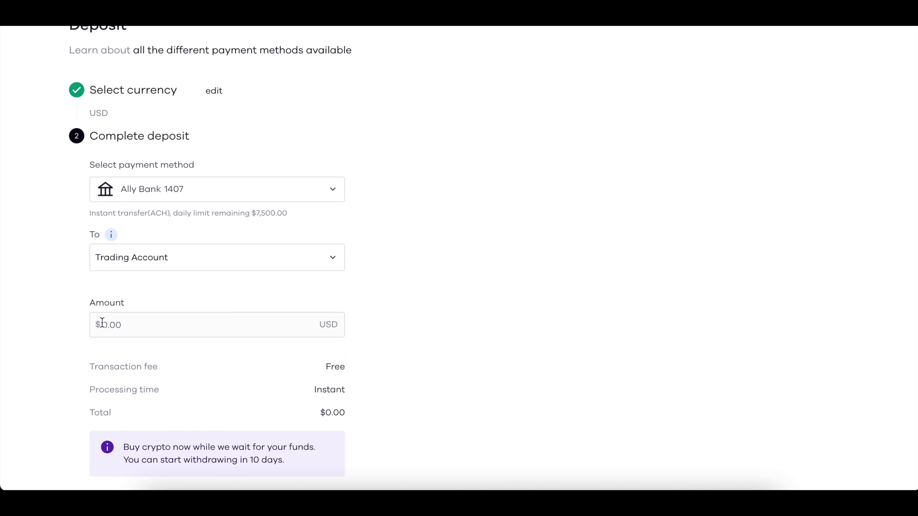
left_click(180, 323)
type("30")
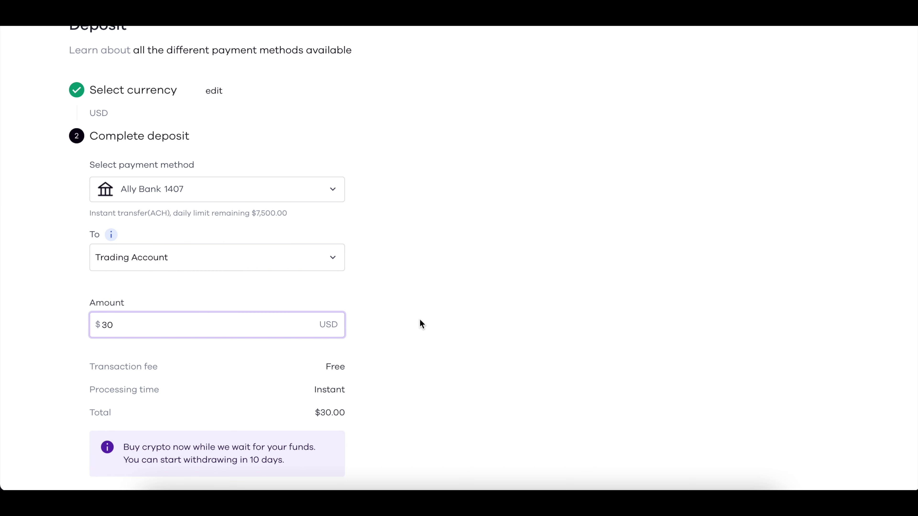
scroll(419, 319, "down", 1)
scroll(420, 319, "down", 2)
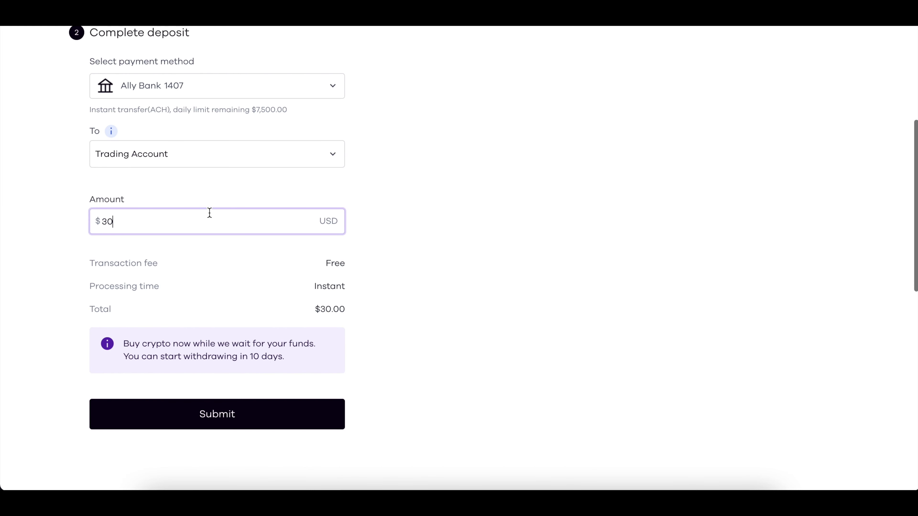
left_click(249, 424)
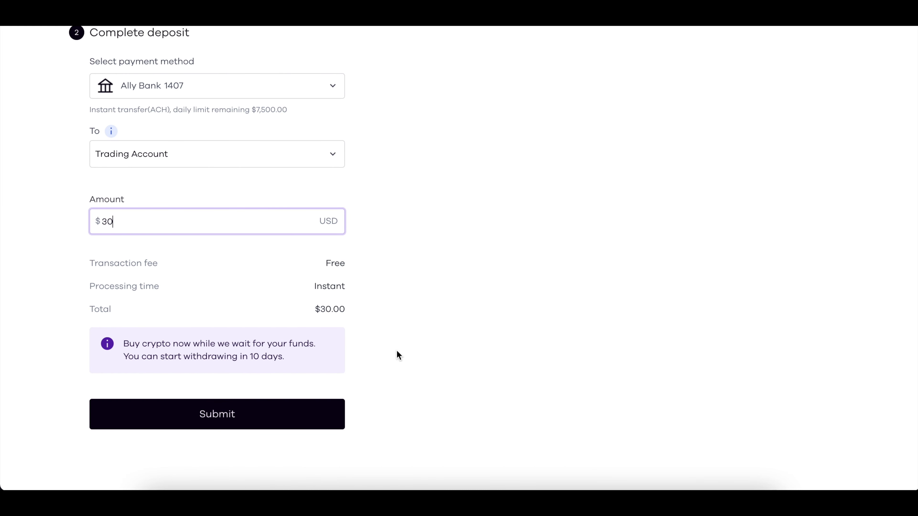
- Check the total and asset balances in the trading account and the funding account
left_click_drag(155, 194, 101, 193)
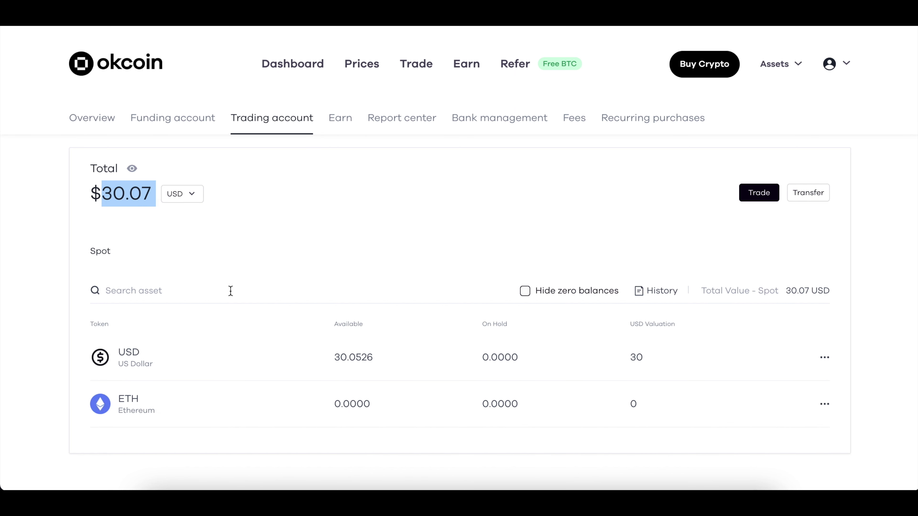
left_click(183, 123)
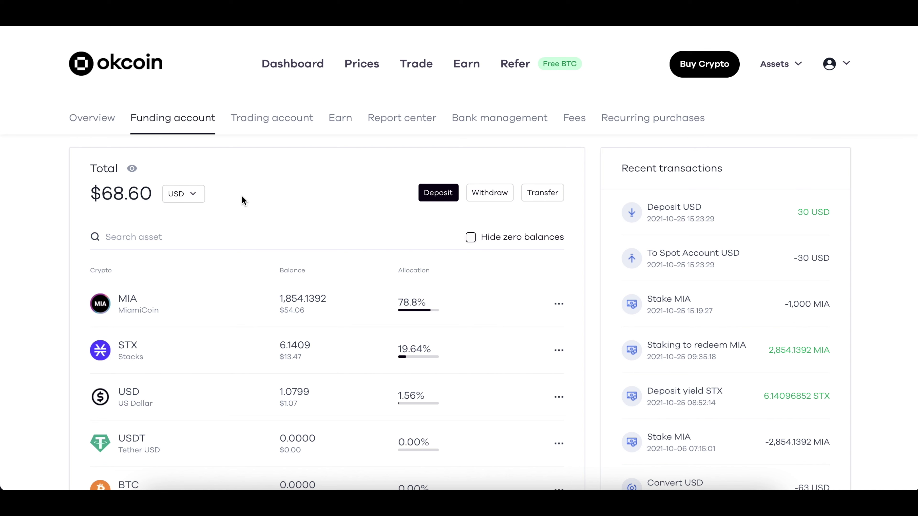
left_click(272, 125)
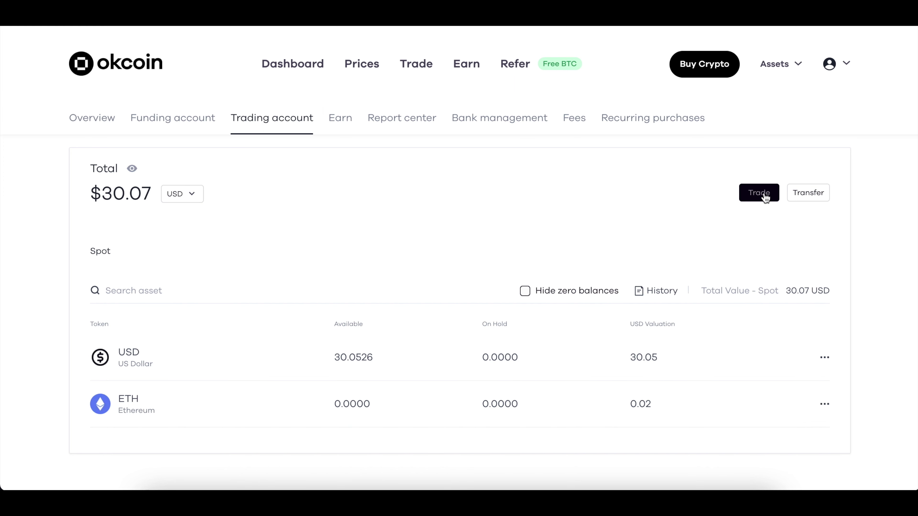
- Open the spot trading page, search the USD pairs for "mia" and open MIA/USD
left_click(416, 64)
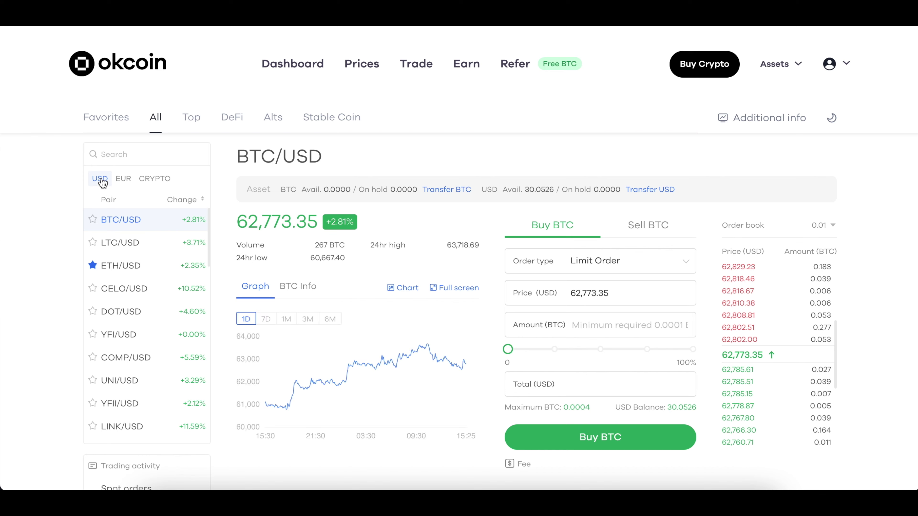
scroll(121, 304, "down", 8)
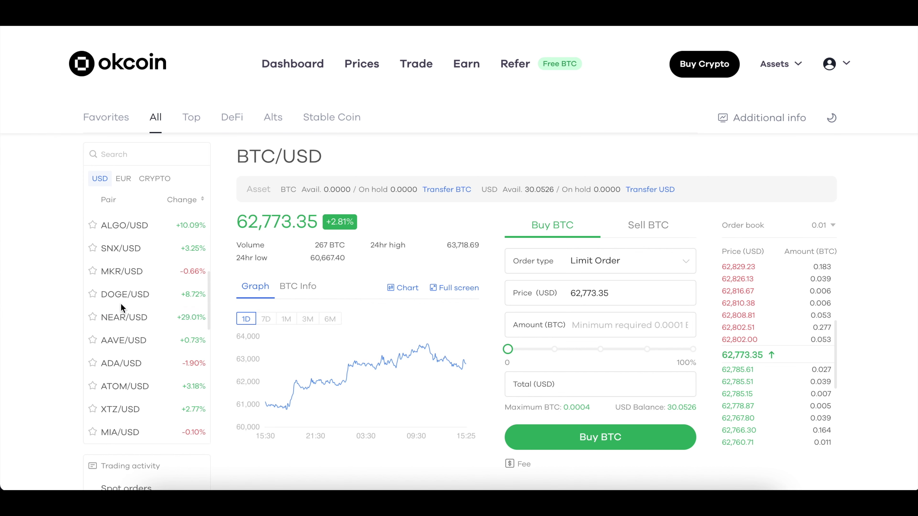
scroll(120, 306, "down", 5)
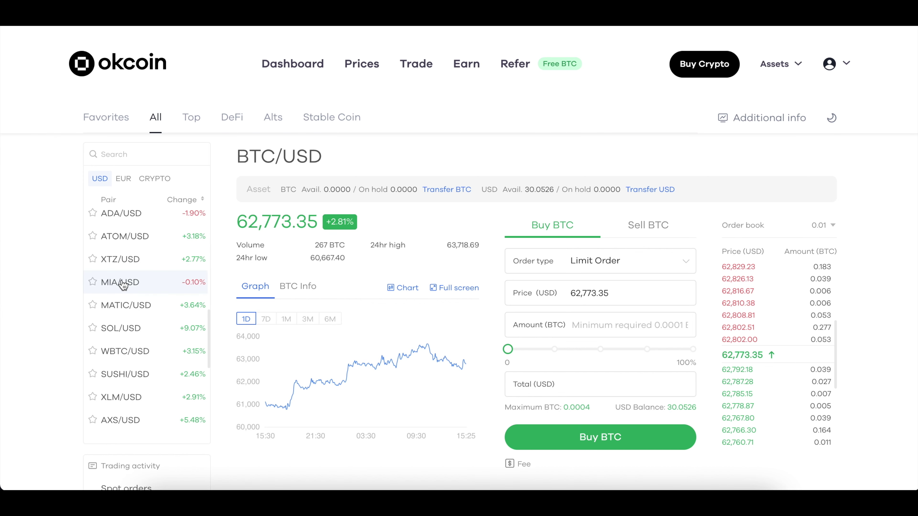
left_click(118, 153)
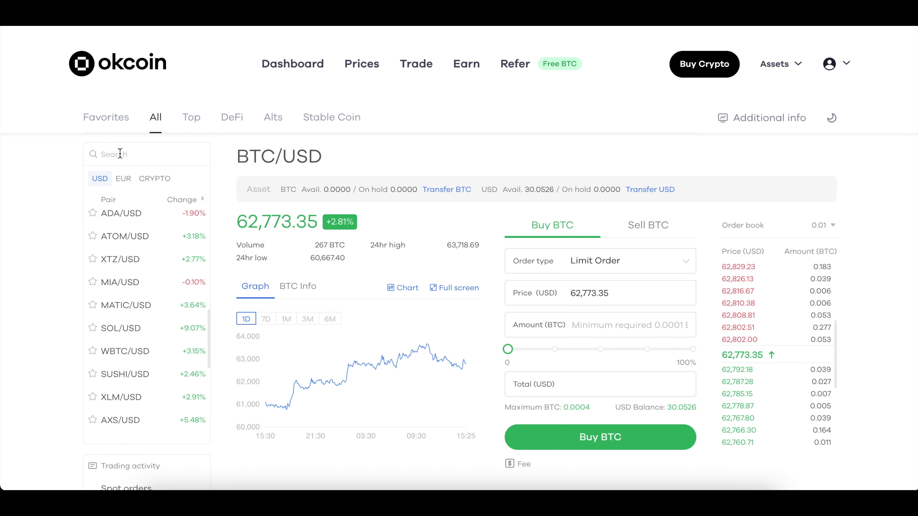
type("mia")
left_click(133, 197)
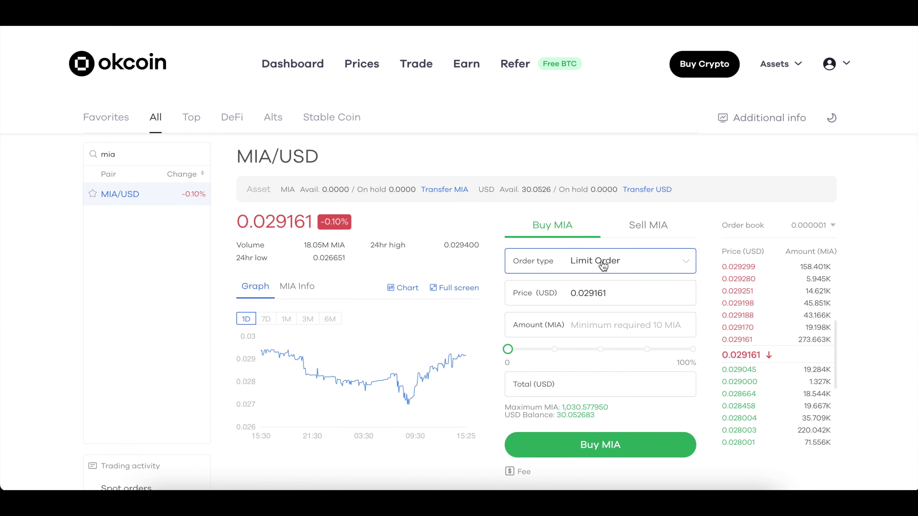
- Buy MIA with a limit order at 0.029161 USD for a total of 30 USD
scroll(604, 262, "down", 2)
left_click(578, 271)
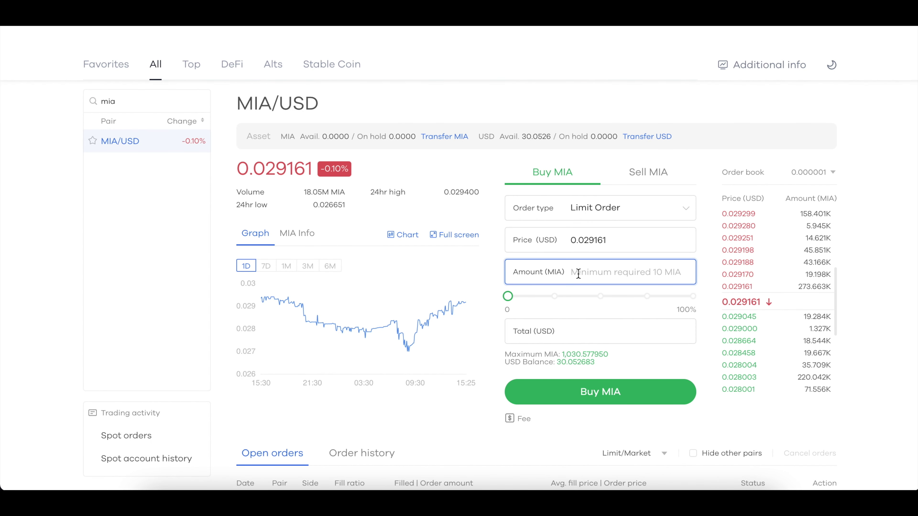
left_click(574, 331)
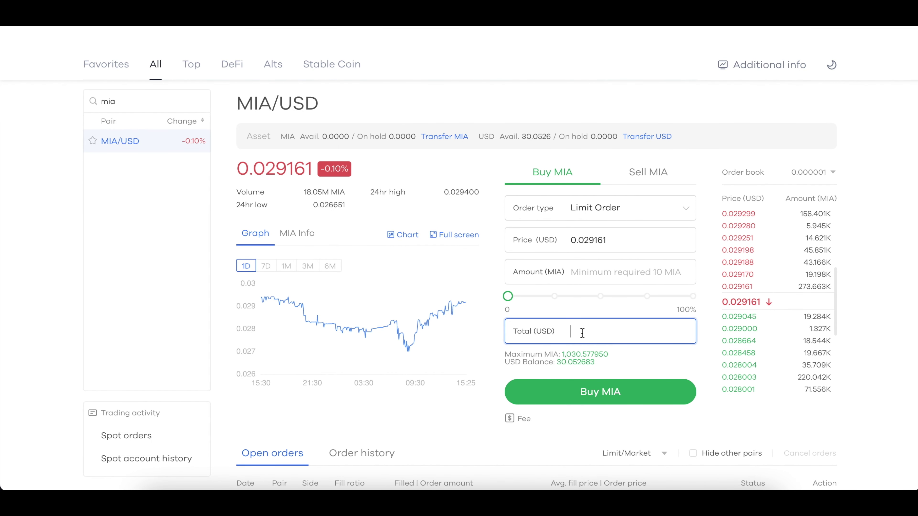
type("30")
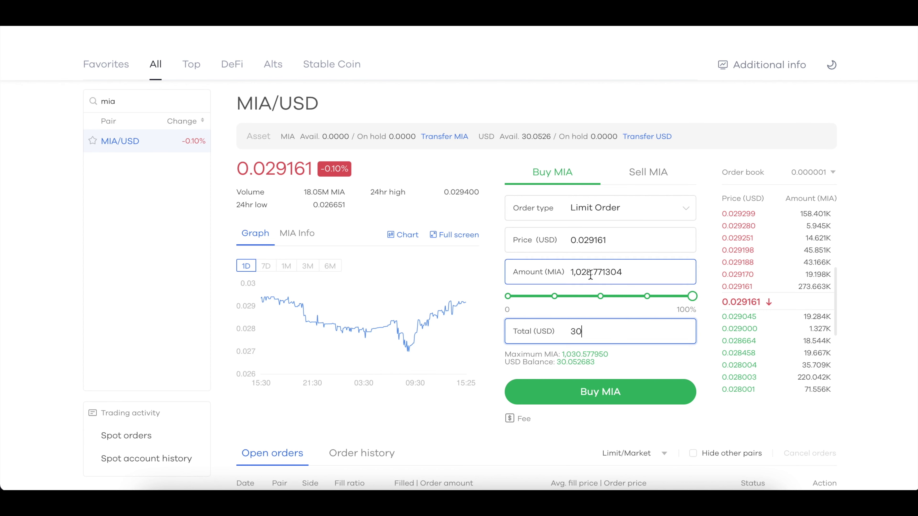
left_click_drag(590, 272, 570, 273)
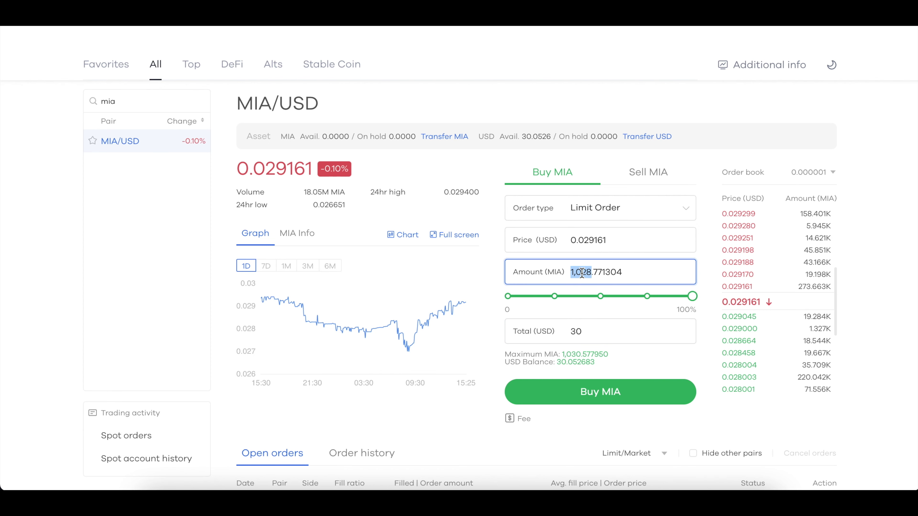
left_click(603, 397)
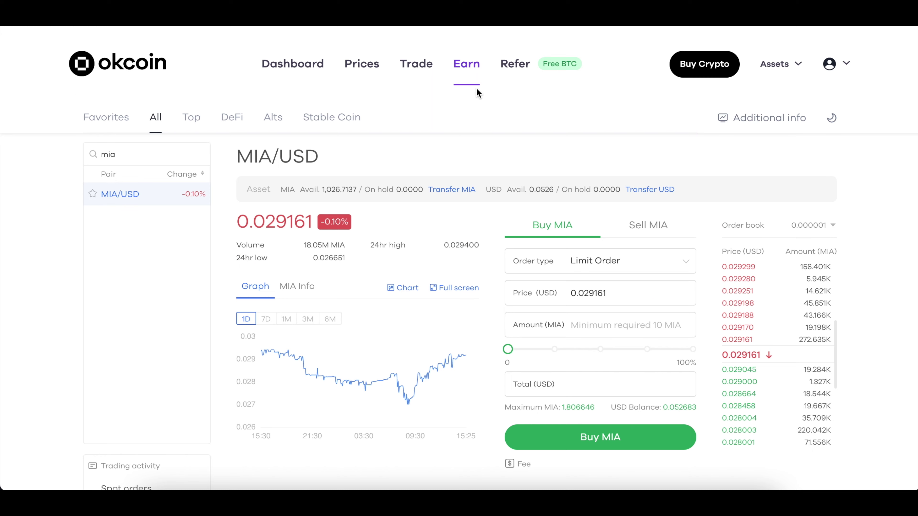
- Open the MiamiCoin deposit form on the Earn page and set the deposit amount to the maximum, 2,880.85297678 MIA
left_click(467, 67)
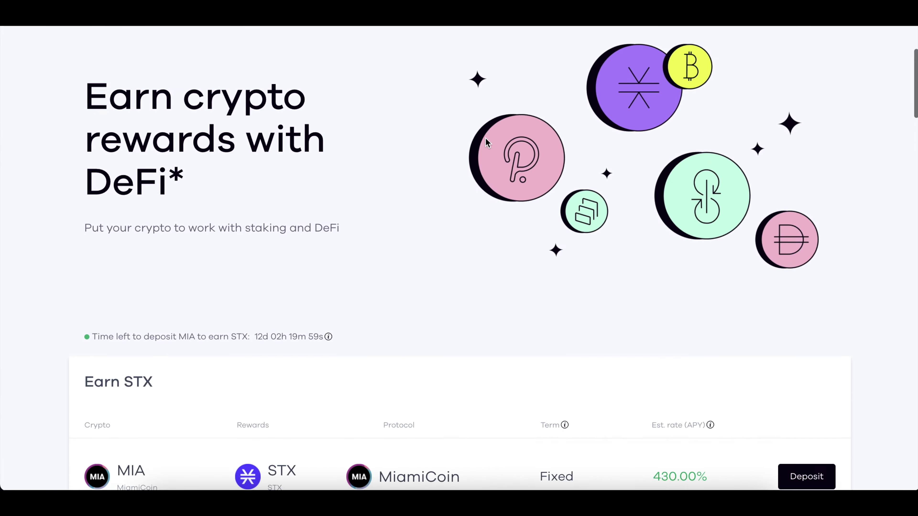
scroll(485, 140, "down", 7)
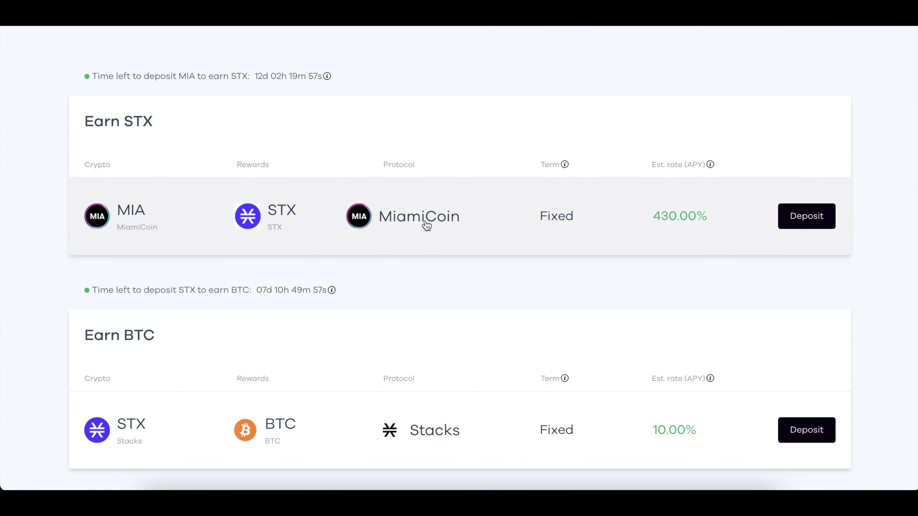
left_click(424, 221)
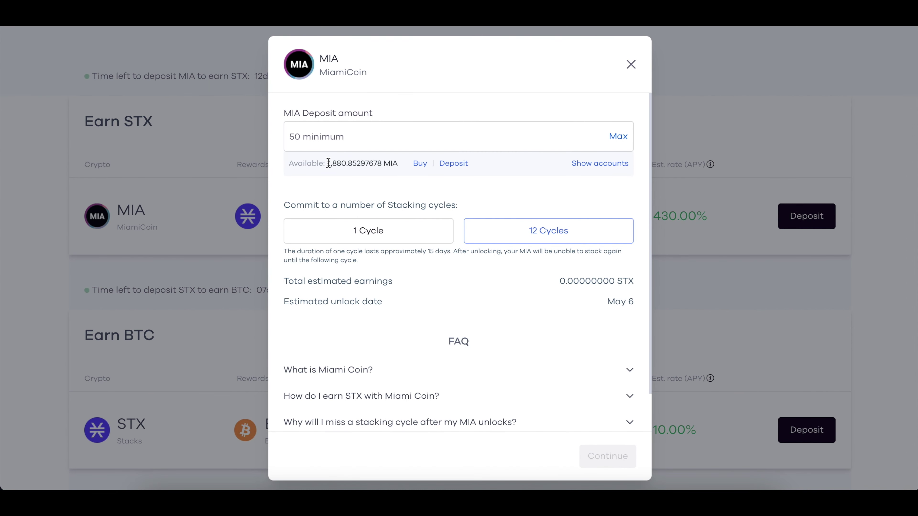
left_click_drag(330, 163, 346, 165)
left_click(618, 137)
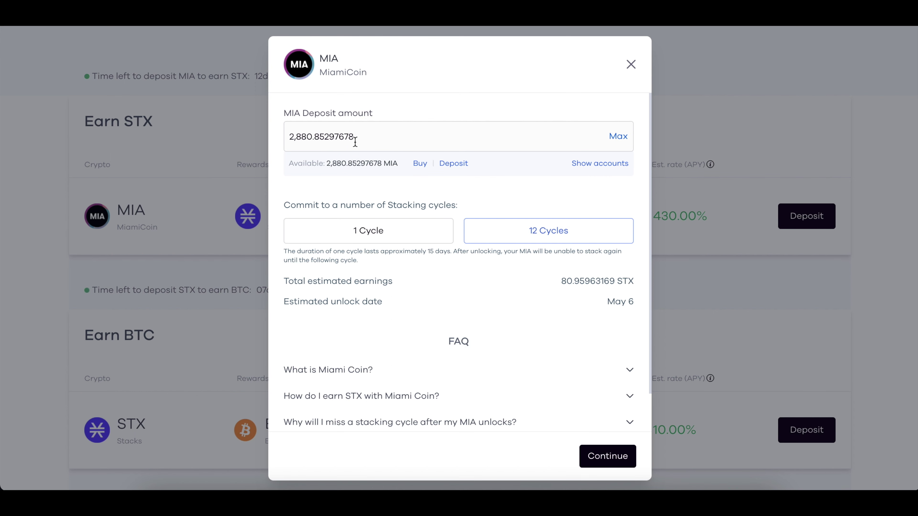
left_click_drag(311, 136, 279, 137)
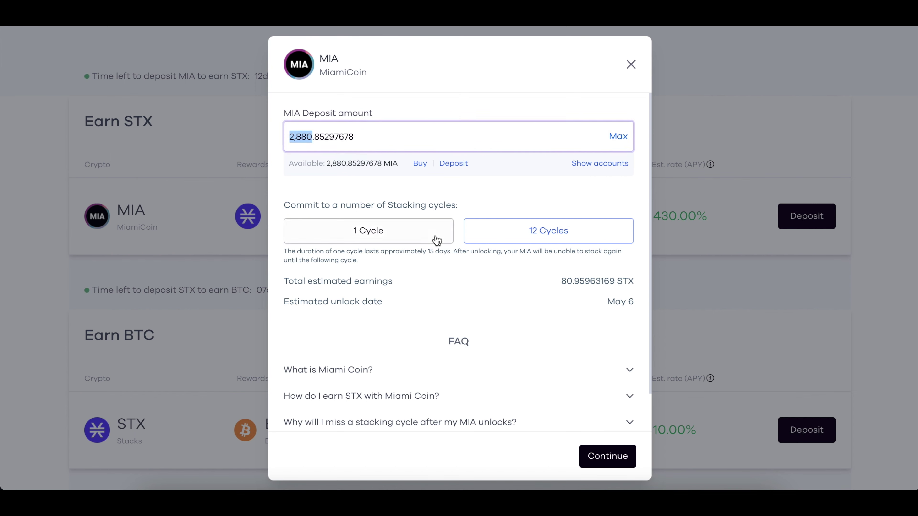
- Compare the earnings and unlock dates for 1 and 12 stacking cycles, commit to 1 Cycle and continue to the deposit summary
left_click(379, 231)
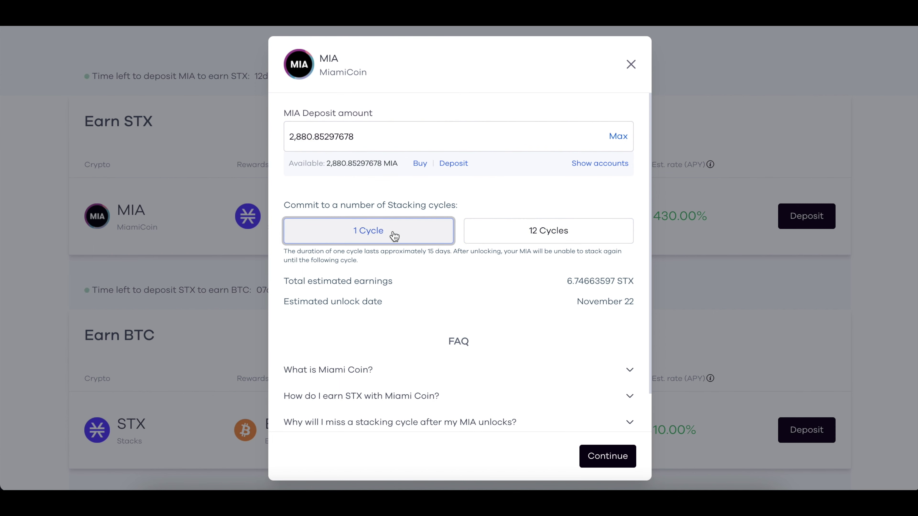
left_click_drag(448, 253, 421, 251)
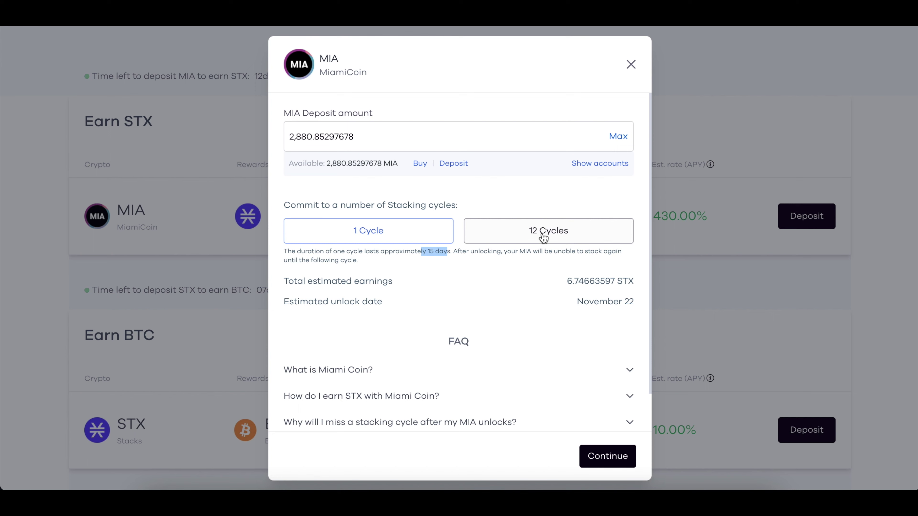
left_click(543, 237)
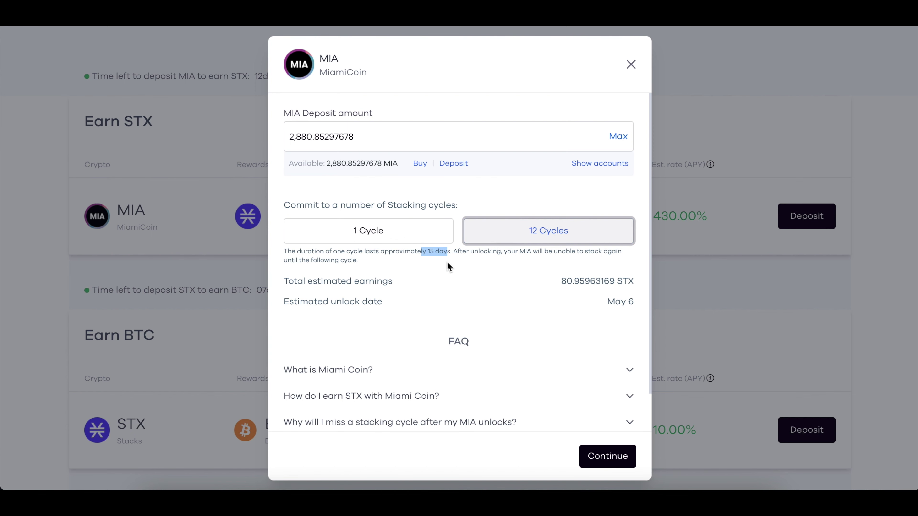
left_click(375, 232)
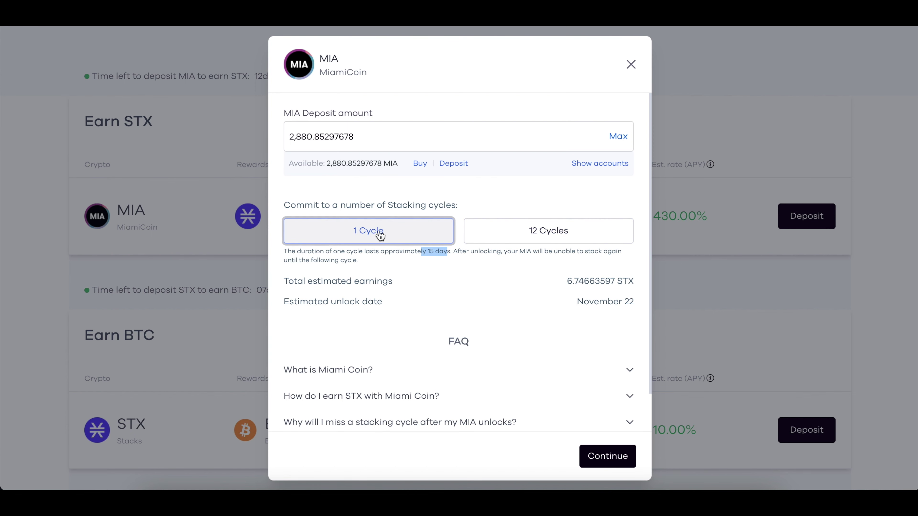
left_click_drag(634, 302, 578, 303)
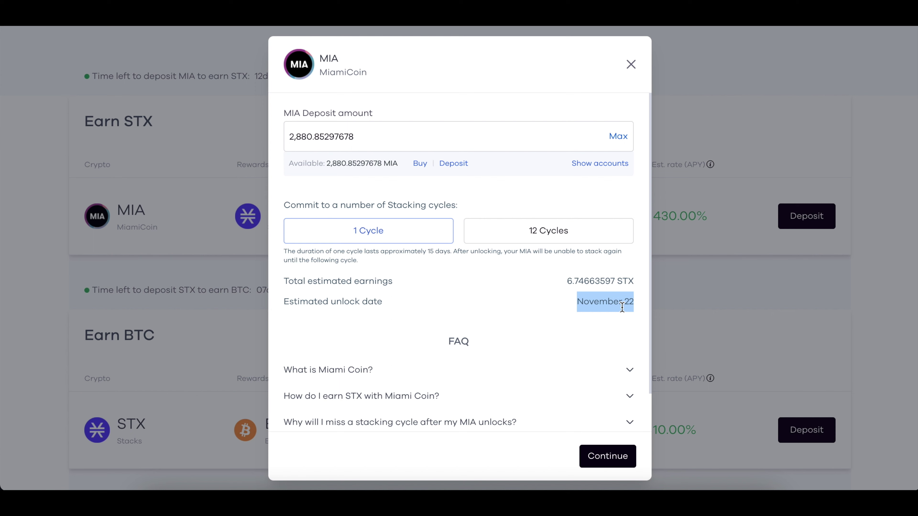
double_click(348, 302)
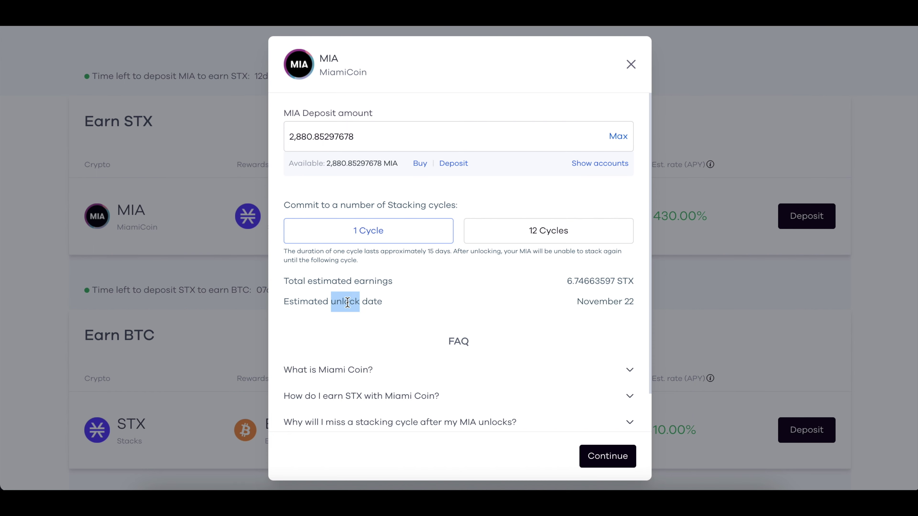
scroll(347, 303, "down", 2)
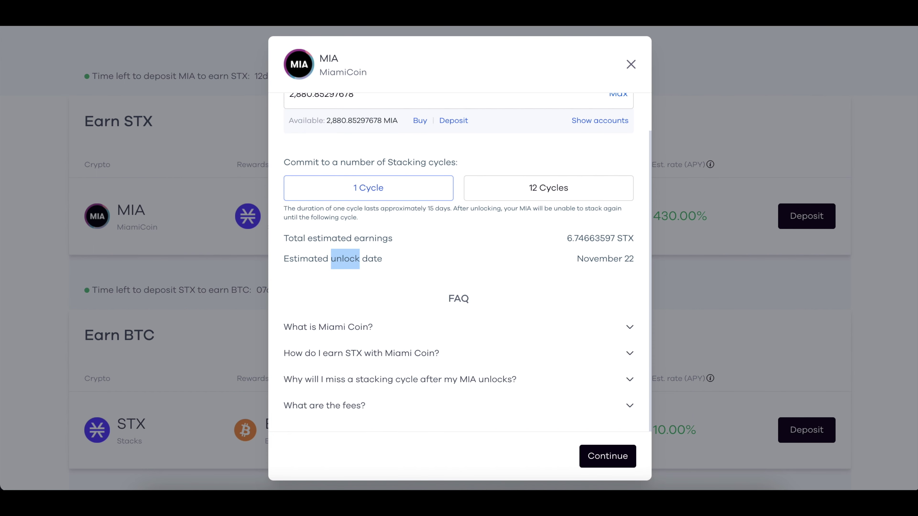
left_click(607, 463)
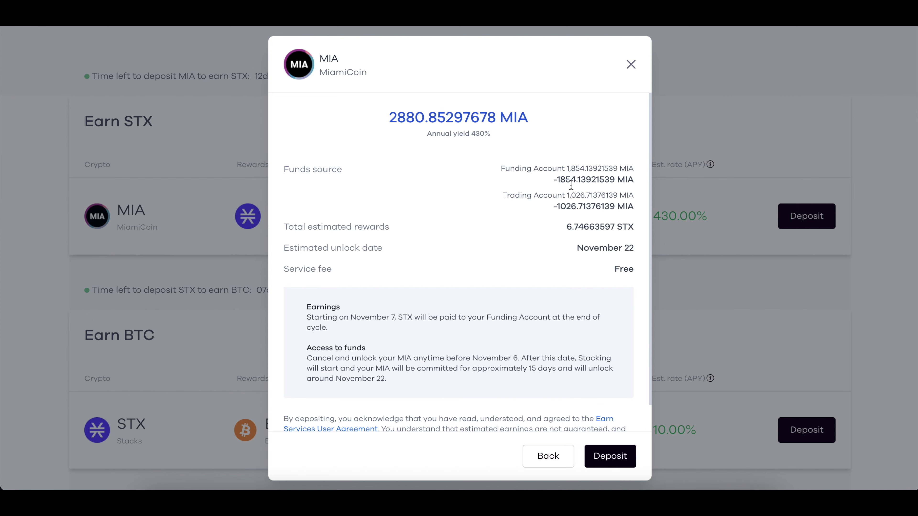
- Review the funds source, estimated rewards, unlock date and service fee, and submit the MIA deposit
left_click_drag(576, 181, 556, 179)
left_click_drag(577, 206, 556, 205)
left_click_drag(568, 226, 582, 226)
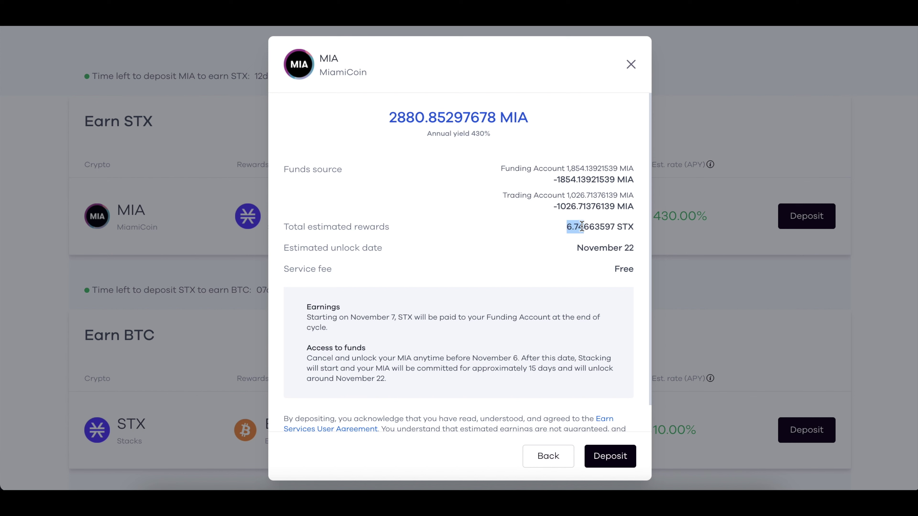
double_click(625, 228)
left_click_drag(633, 248, 577, 245)
double_click(620, 269)
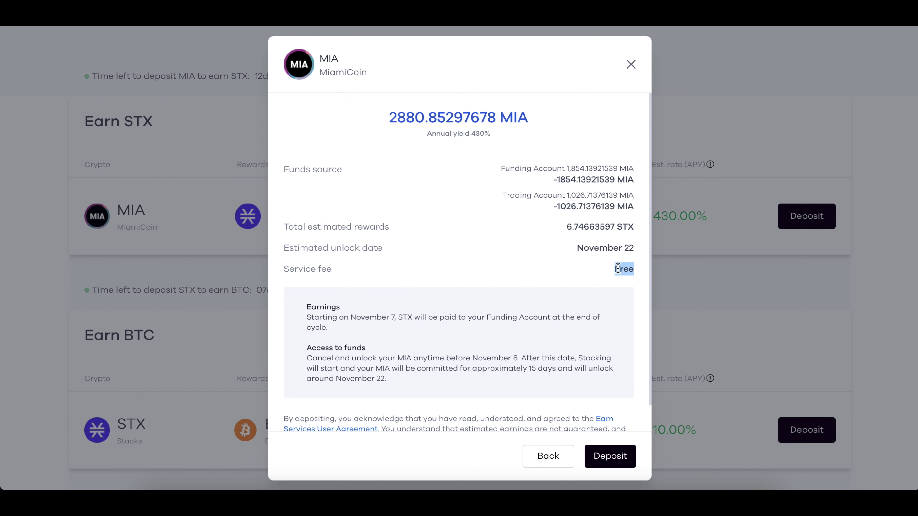
scroll(546, 307, "down", 1)
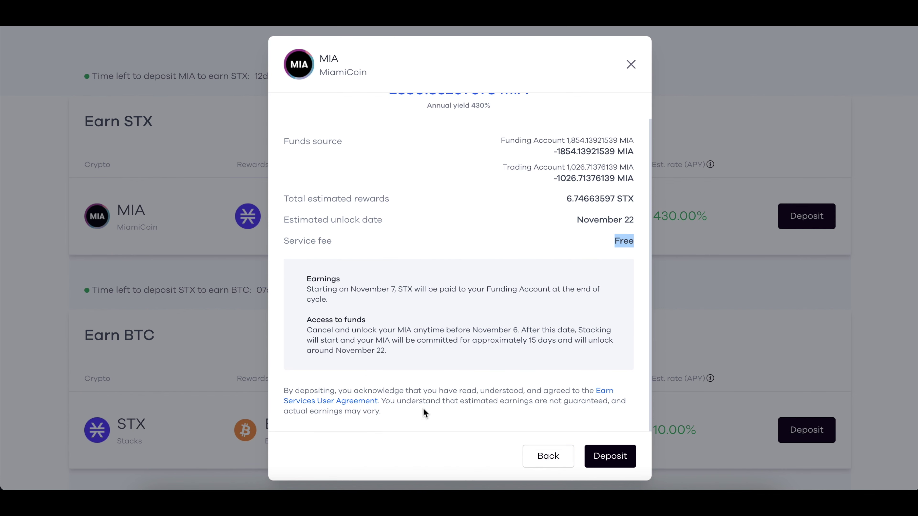
left_click(618, 457)
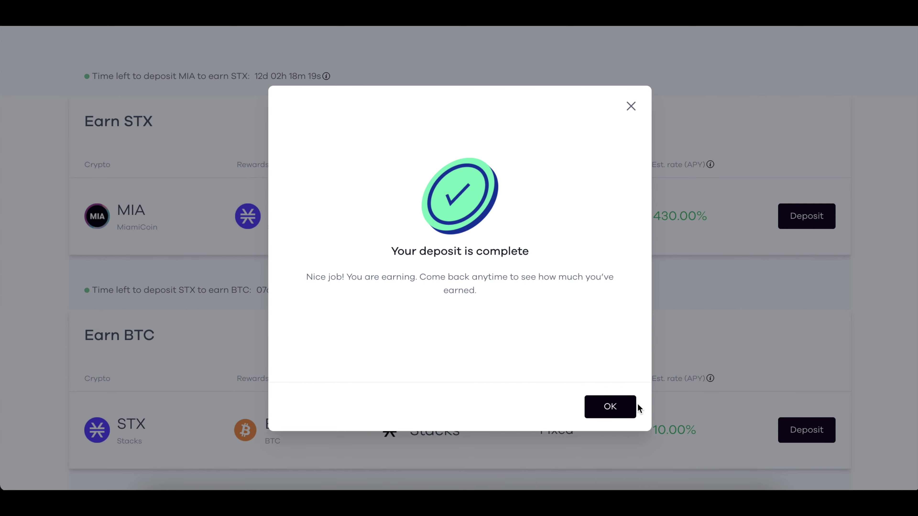
left_click(610, 408)
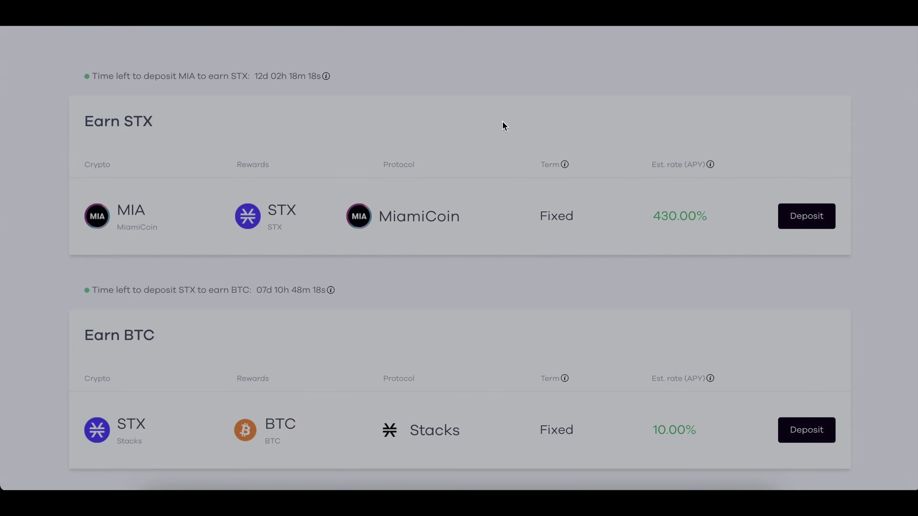
- Open the dashboard and examine the recent deposit and the transfers between the funding and spot accounts
scroll(326, 72, "up", 10)
left_click(302, 70)
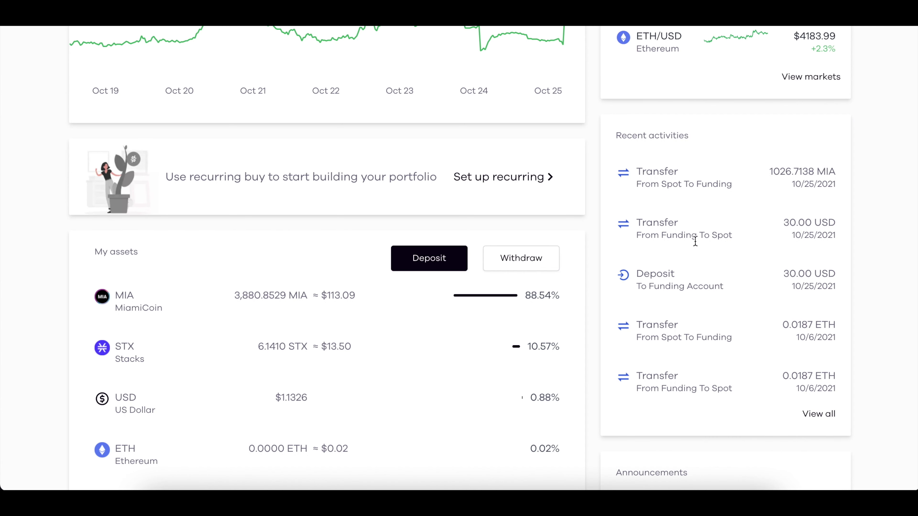
left_click_drag(647, 327, 792, 417)
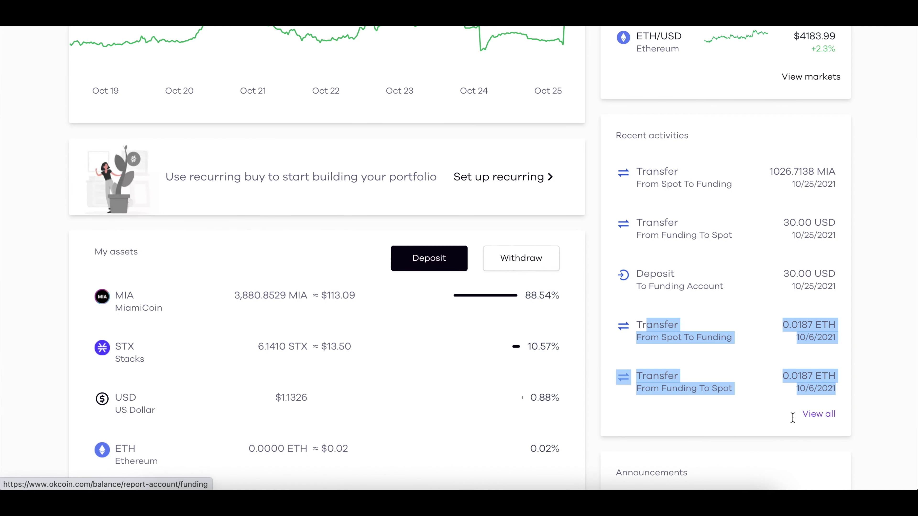
left_click(795, 307)
left_click_drag(737, 287, 679, 179)
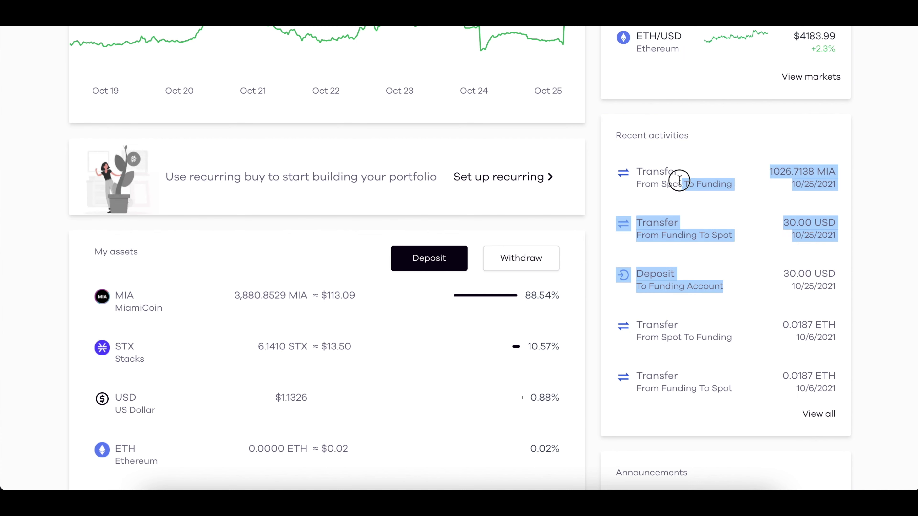
left_click(763, 259)
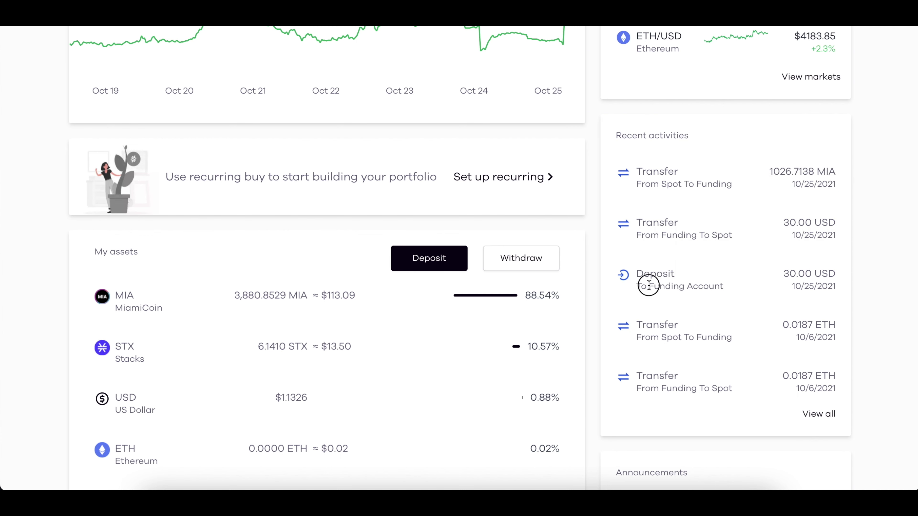
left_click_drag(649, 286, 733, 289)
left_click_drag(727, 236, 713, 232)
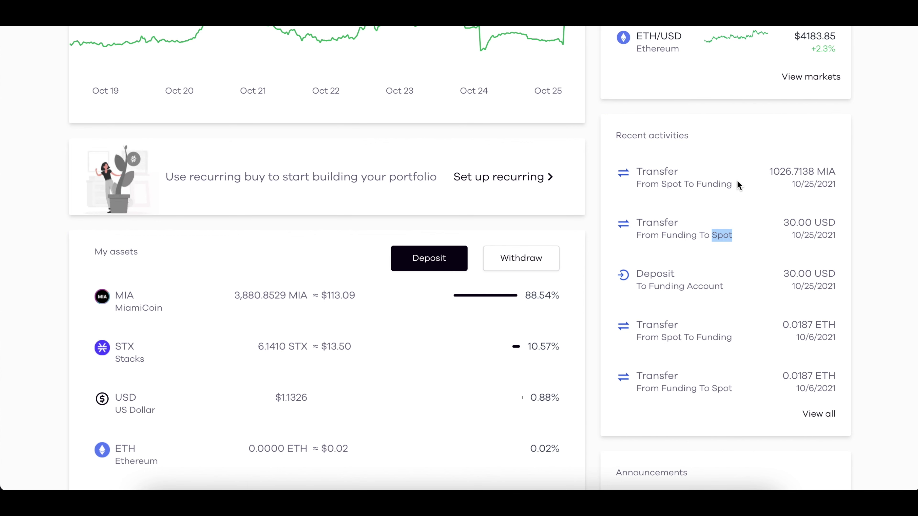
left_click(824, 168)
left_click_drag(668, 185, 756, 189)
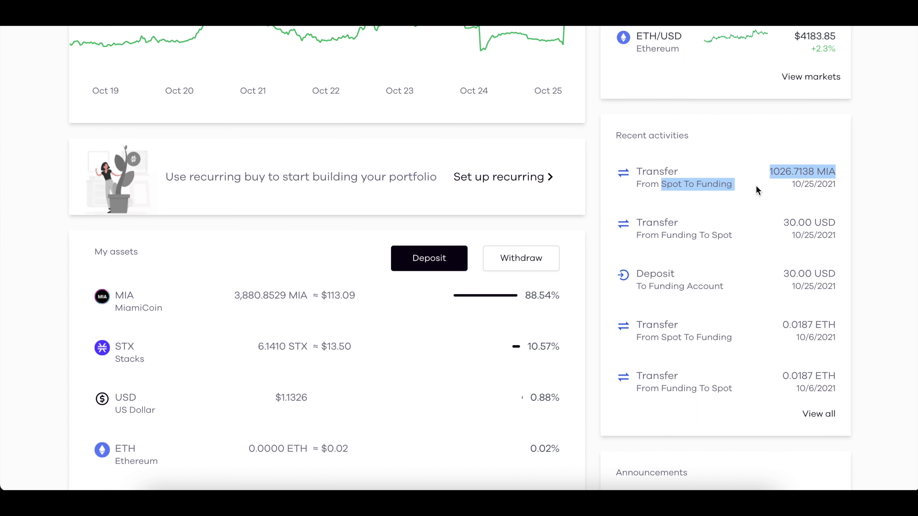
left_click(881, 180)
- Check the portfolio balance and show its chart for the 24H range
scroll(121, 176, "up", 10)
left_click_drag(107, 165, 175, 169)
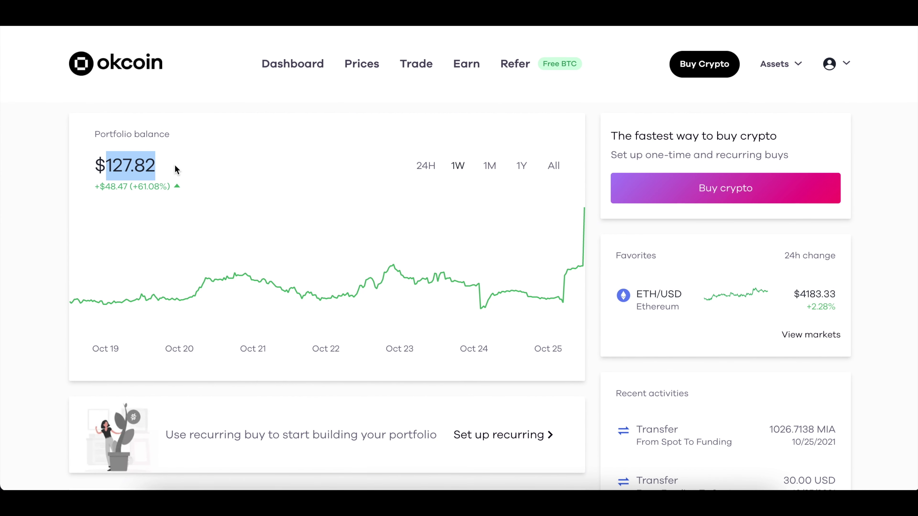
left_click(426, 169)
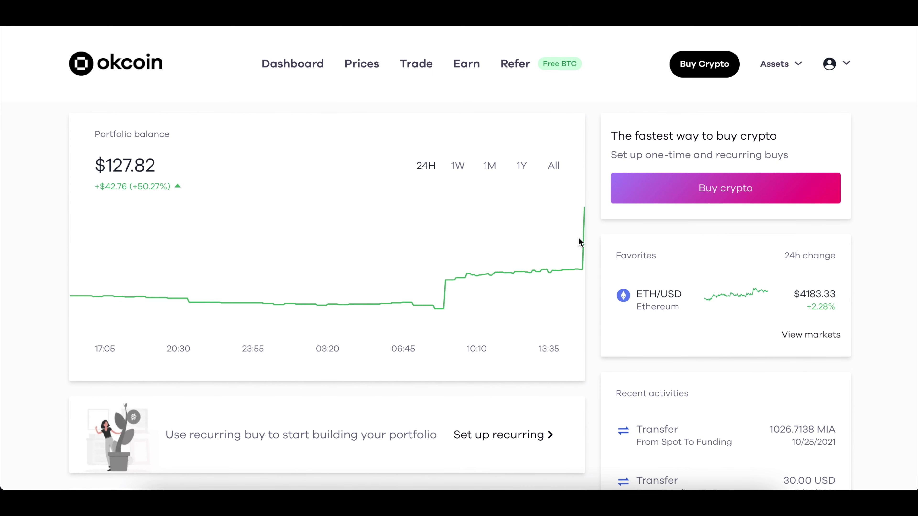
- Go back to the Earn page and look over the available staking offers
left_click(466, 68)
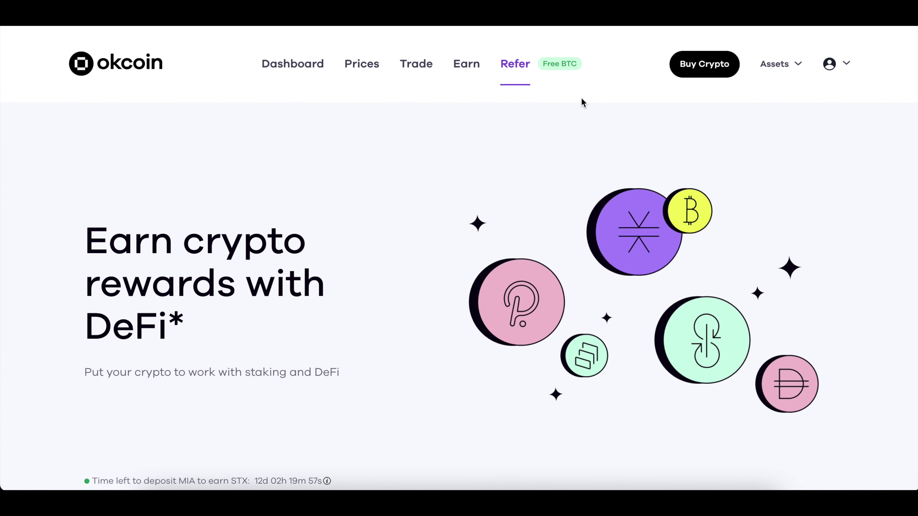
scroll(419, 326, "down", 3)
scroll(418, 323, "down", 2)
- Return to the dashboard and check the portfolio balance and the asset list
left_click(297, 63)
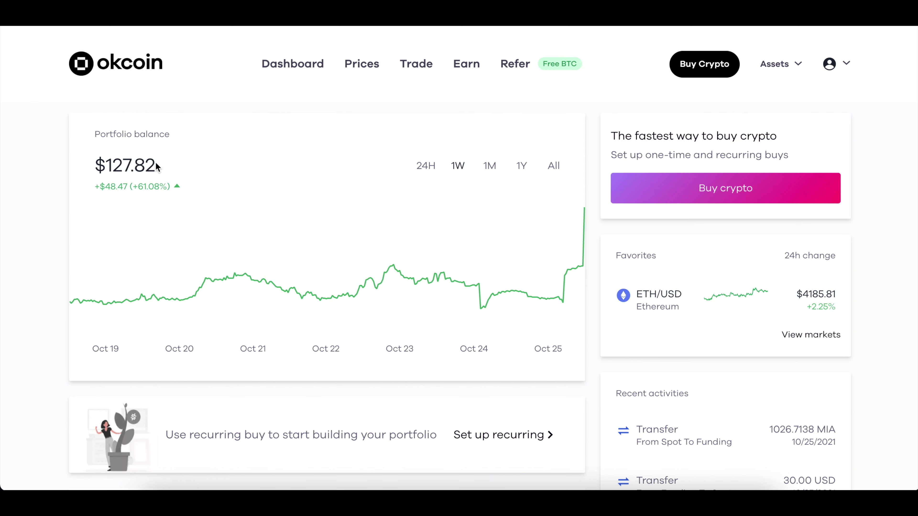
left_click_drag(159, 164, 107, 163)
scroll(59, 152, "down", 2)
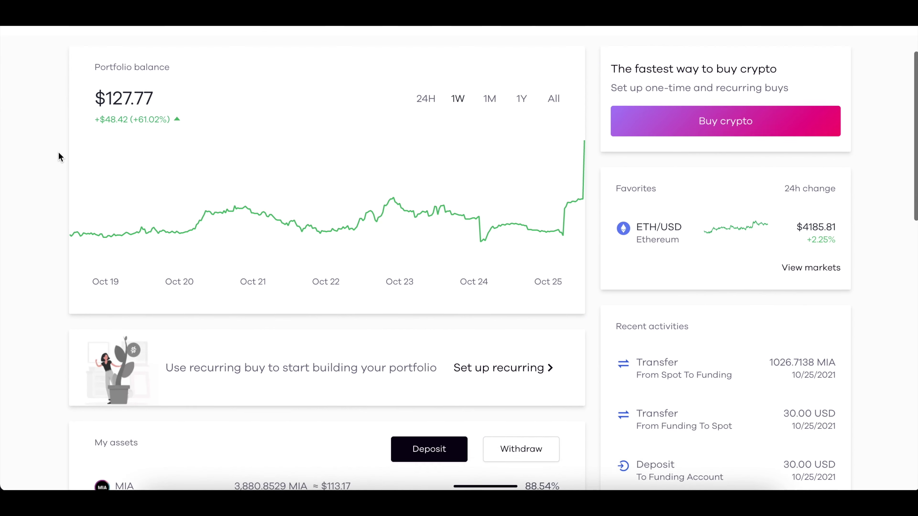